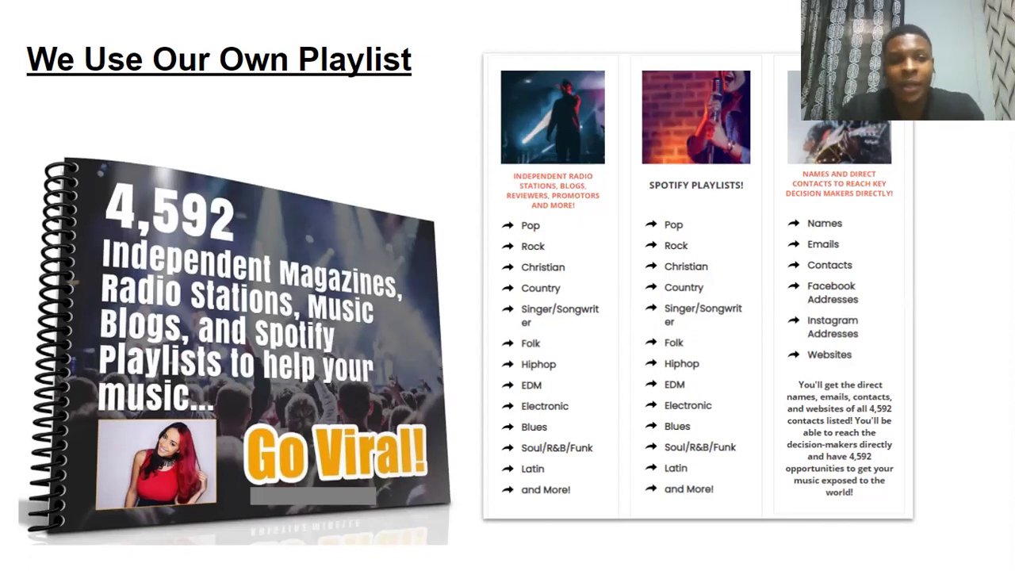
# Step: Exit the slideshow at the "We Use Our Own Playlist" slide and return to the slide editor
pyautogui.press('Right')
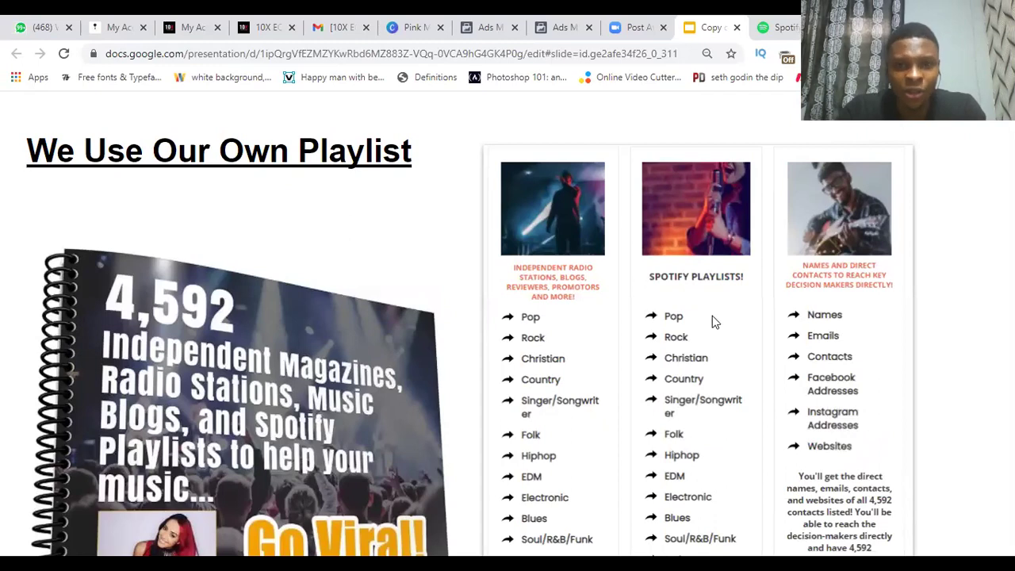
pyautogui.press('Escape')
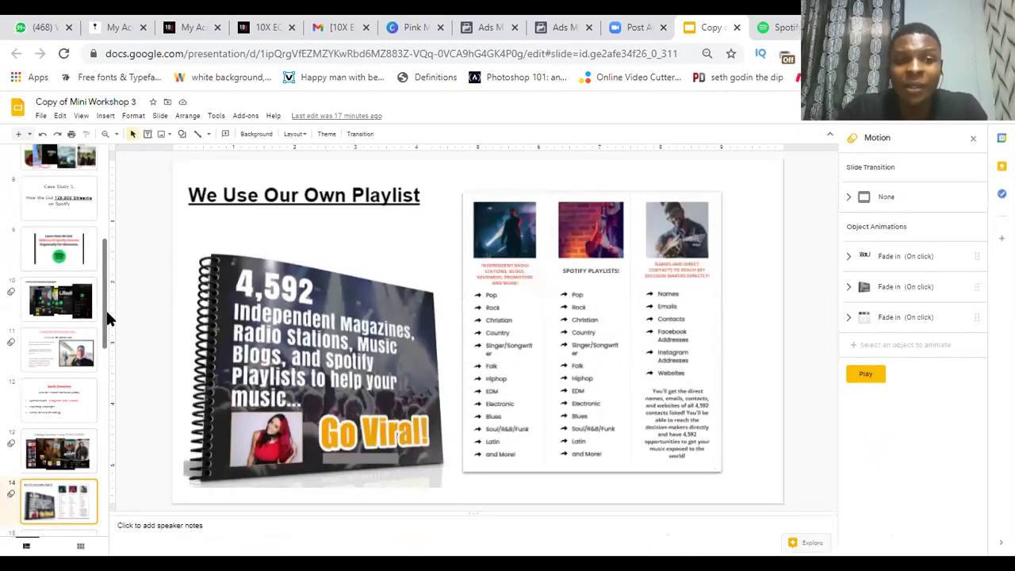
pyautogui.scroll(-2, 106, 331)
pyautogui.scroll(-1, 106, 331)
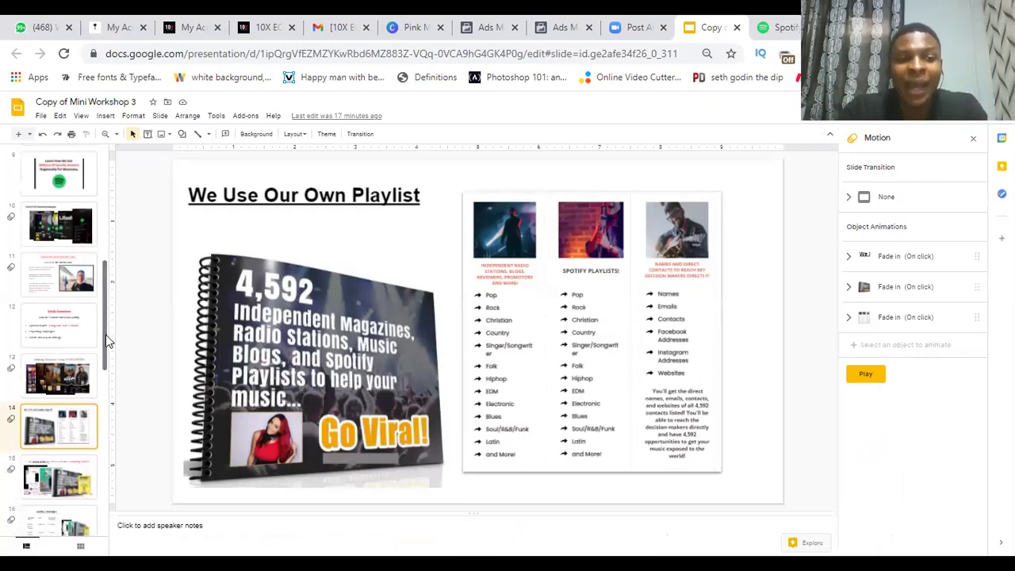
# Step: Switch to the ad in Facebook Ads Manager, close the Instagram preview and expand the Facebook Feeds placement preview
pyautogui.click(565, 27)
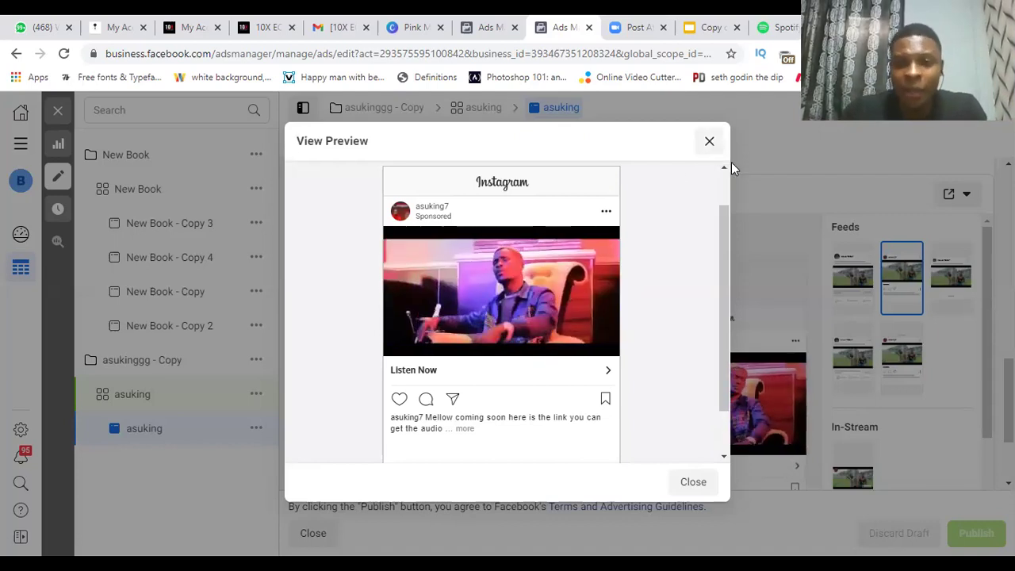
pyautogui.click(710, 144)
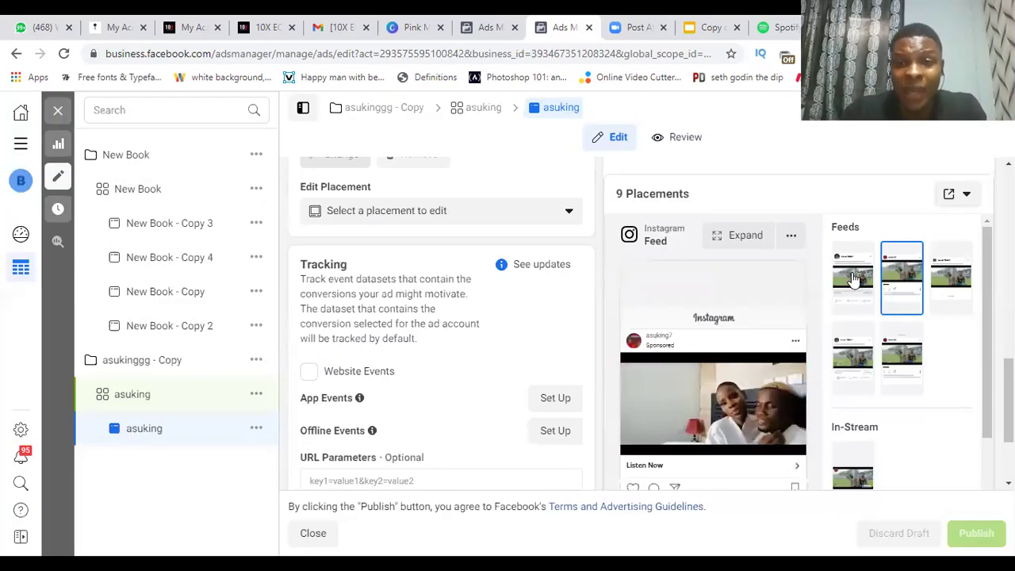
pyautogui.click(852, 278)
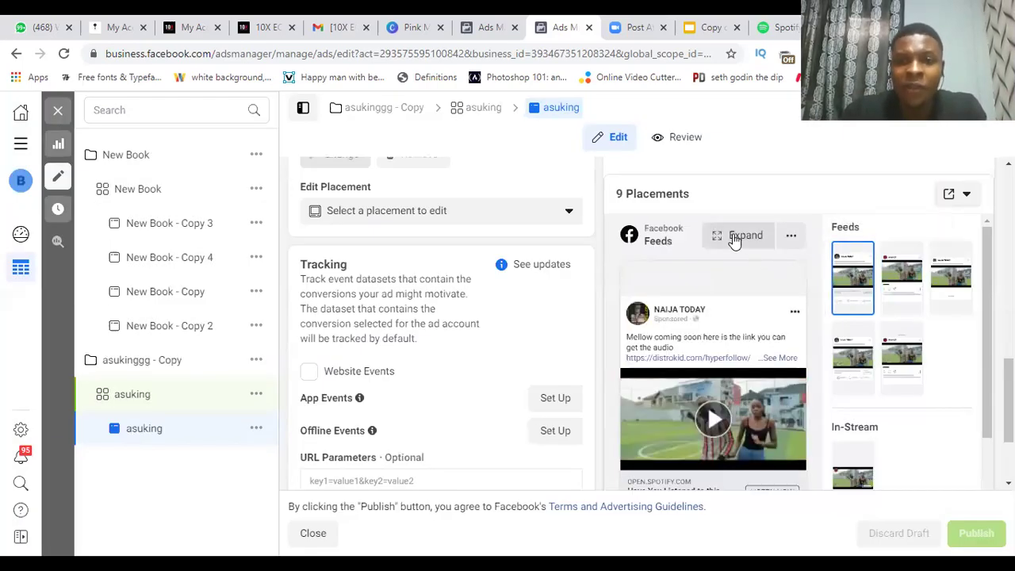
pyautogui.click(734, 236)
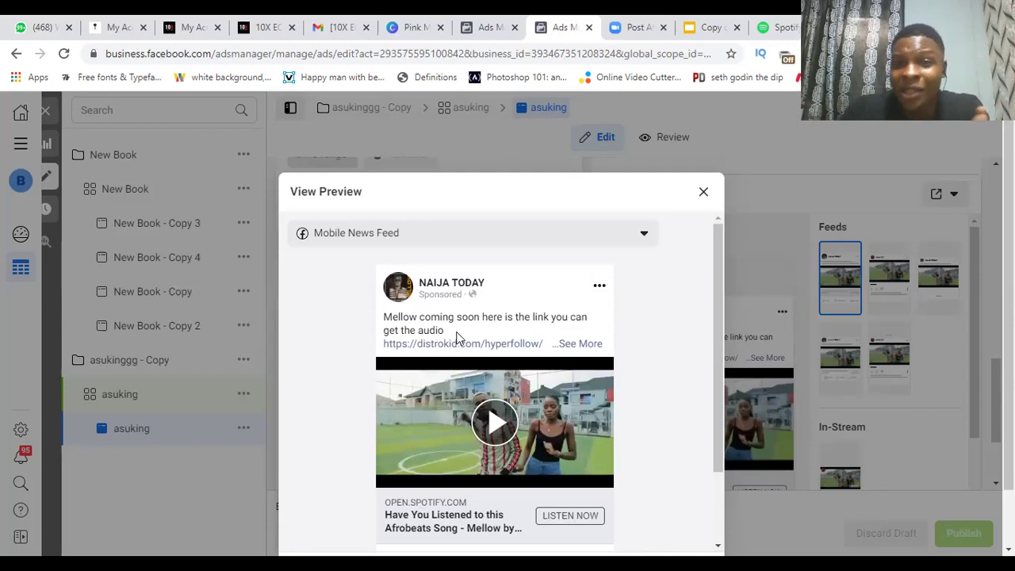
# Step: Switch to the ad set's Musician audience and examine its location and the People Who Match interests, including Afrobeat and Gospel music
pyautogui.click(489, 30)
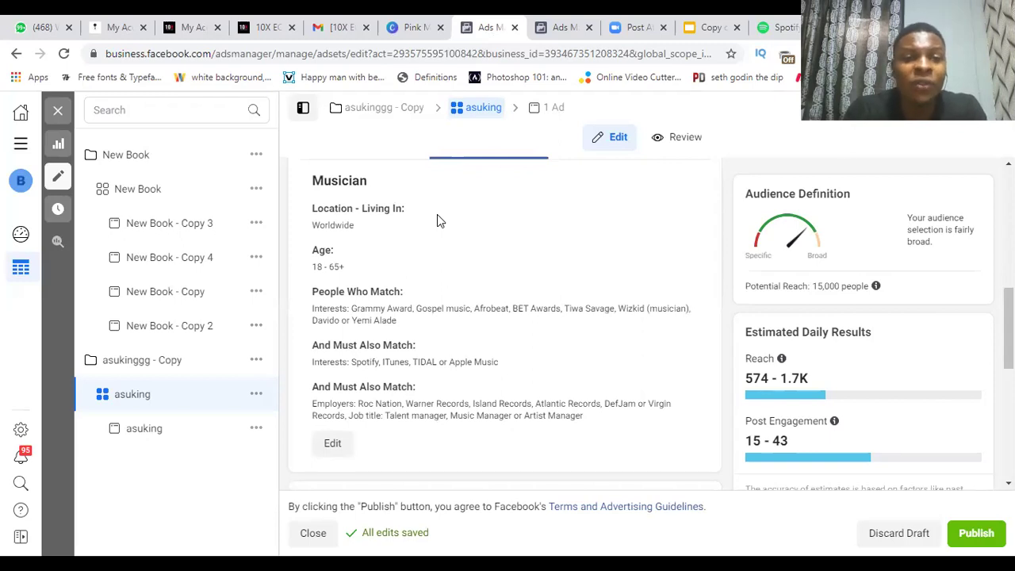
pyautogui.doubleClick(336, 226)
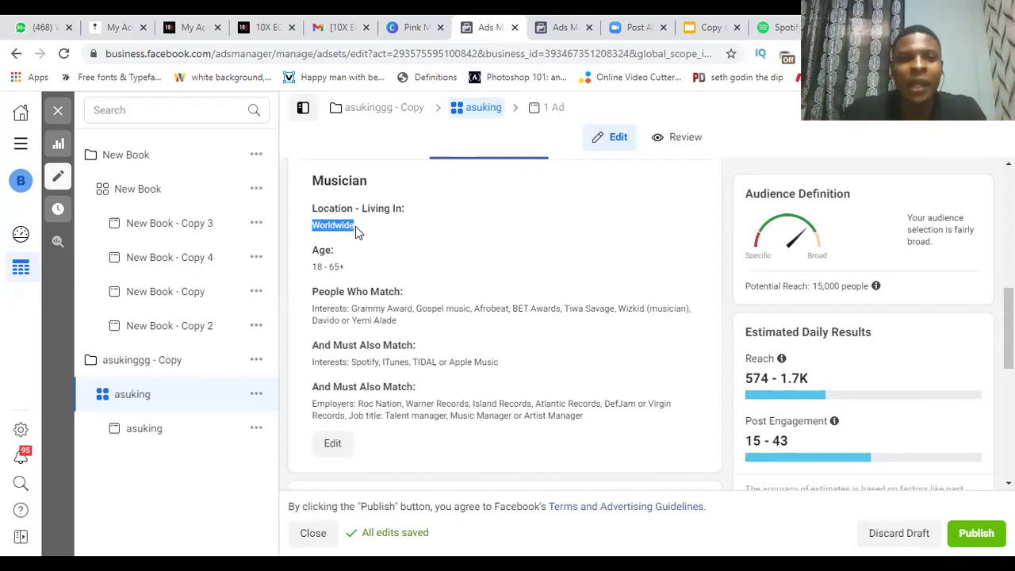
pyautogui.click(381, 226)
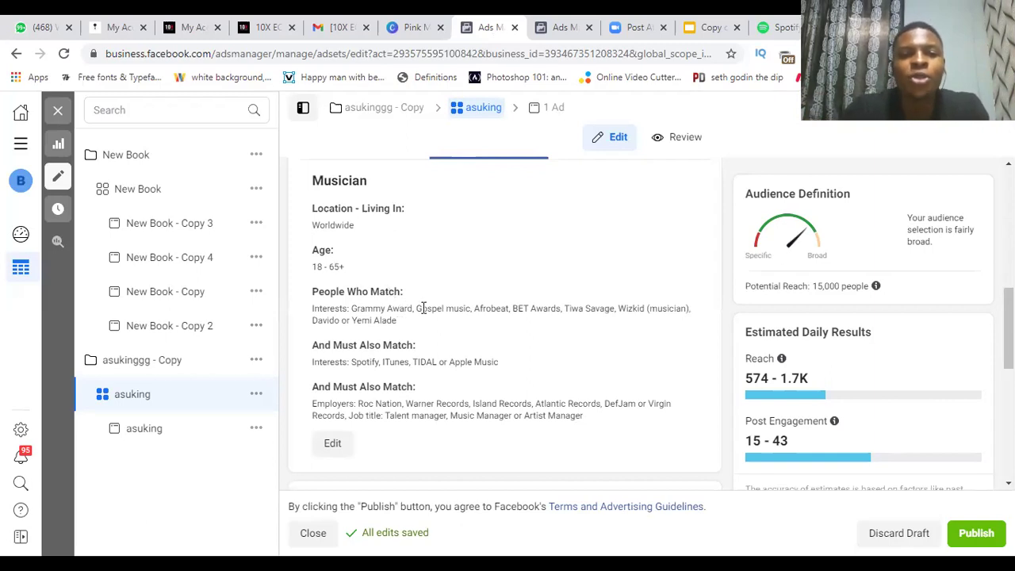
pyautogui.moveTo(474, 309); pyautogui.dragTo(507, 308)
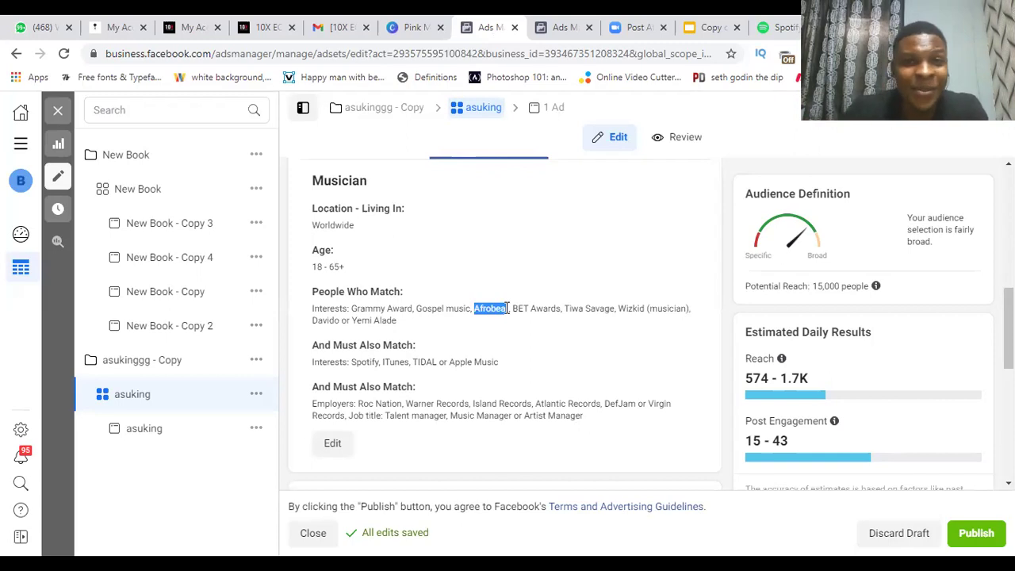
pyautogui.click(555, 321)
pyautogui.moveTo(566, 308); pyautogui.dragTo(634, 309)
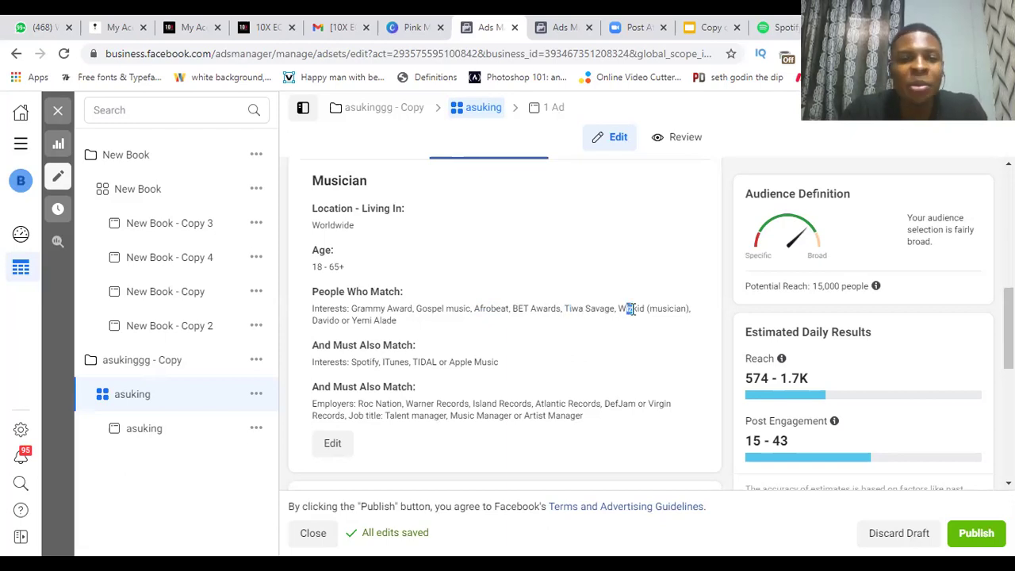
pyautogui.click(328, 319)
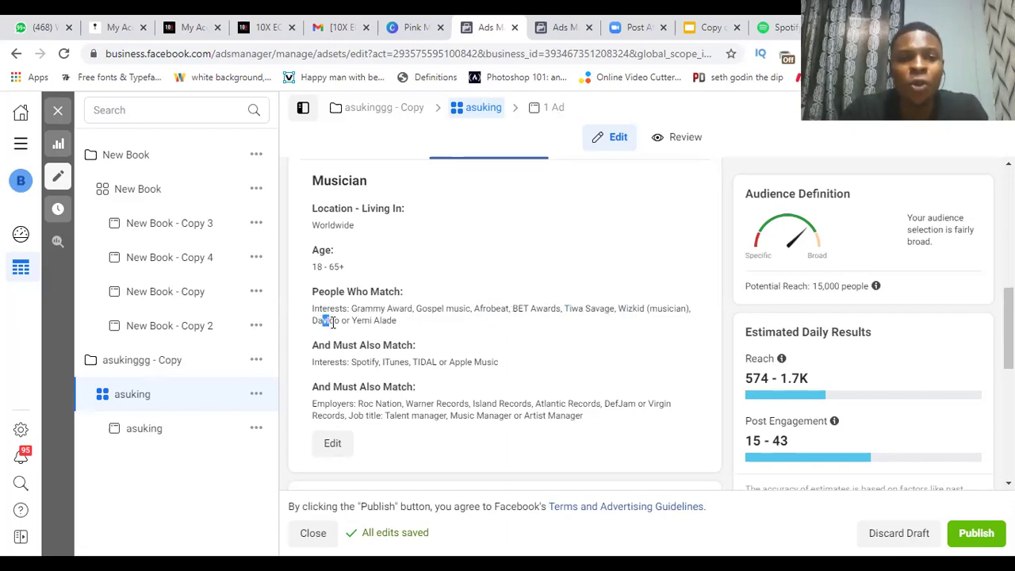
pyautogui.moveTo(355, 321); pyautogui.dragTo(372, 322)
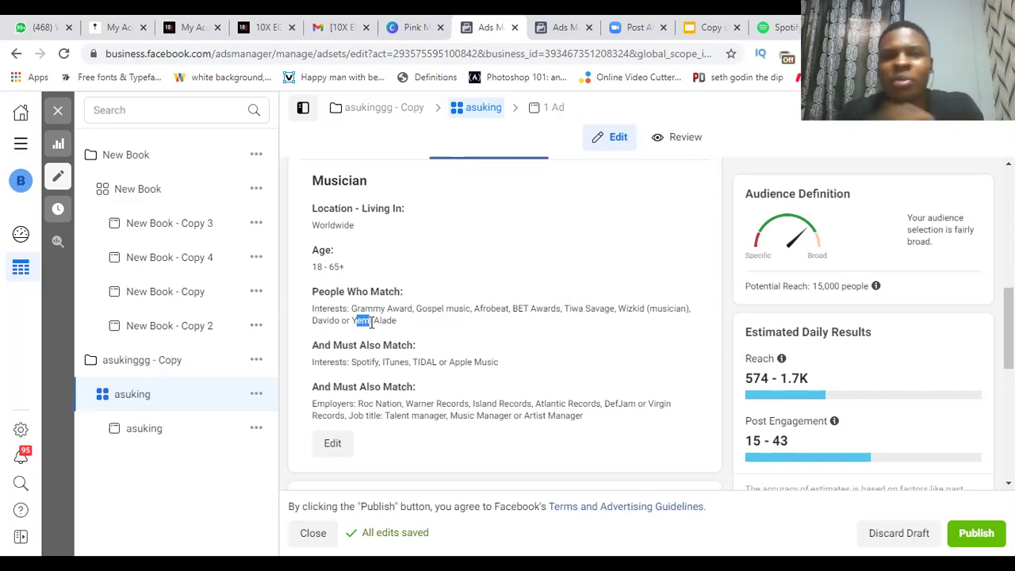
pyautogui.click(434, 339)
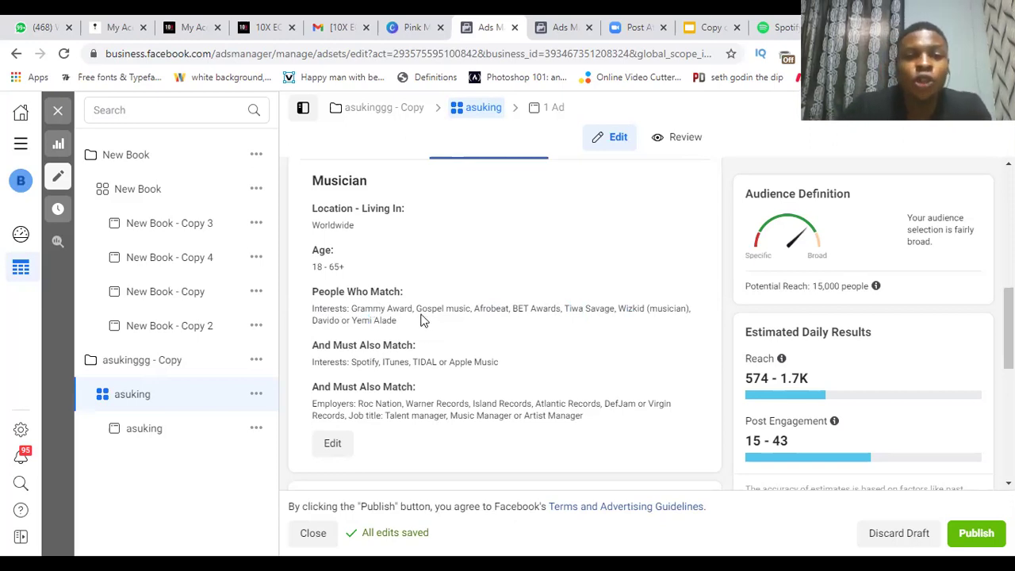
pyautogui.moveTo(417, 310); pyautogui.dragTo(471, 311)
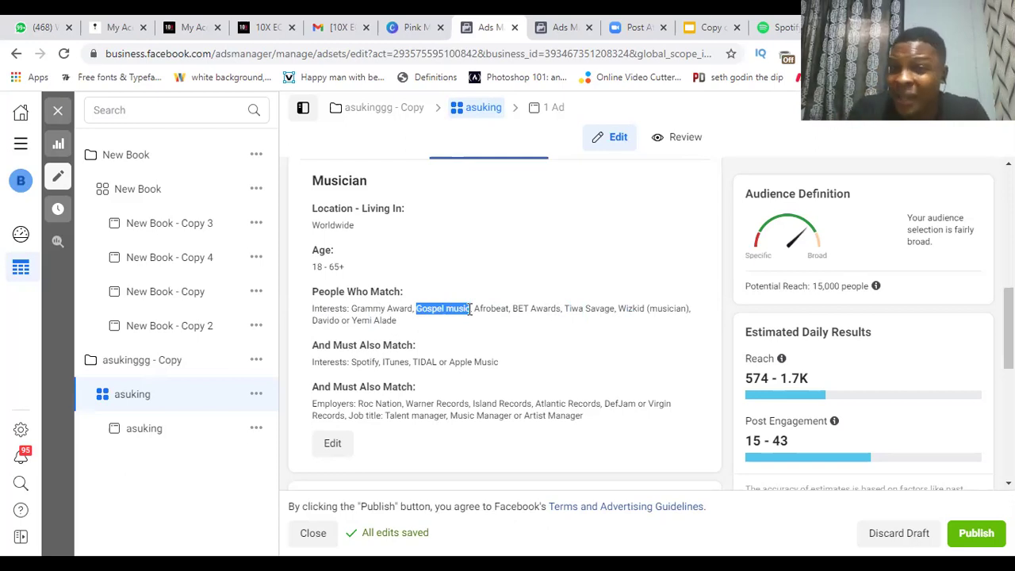
pyautogui.click(486, 337)
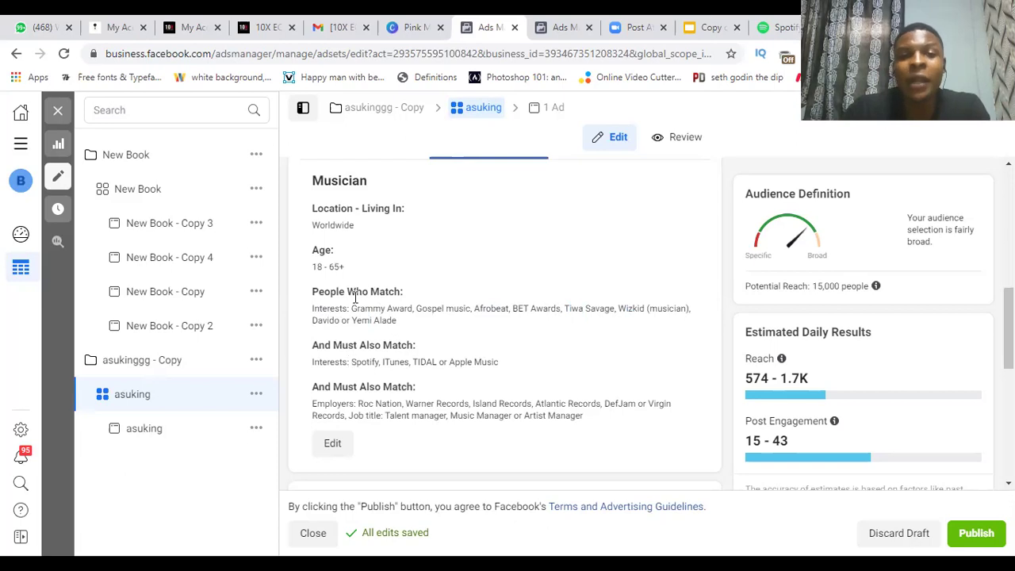
# Step: Review how the Musician audience narrows from location and Afrobeat interest to the streaming interests Spotify, TIDAL and Apple Music
pyautogui.moveTo(314, 225); pyautogui.dragTo(363, 226)
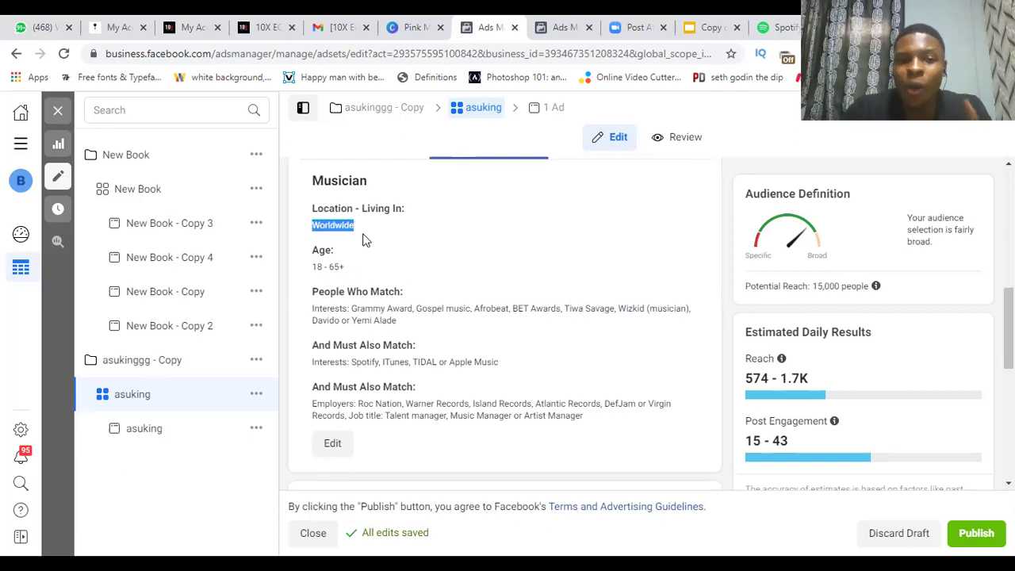
pyautogui.moveTo(479, 309); pyautogui.dragTo(496, 310)
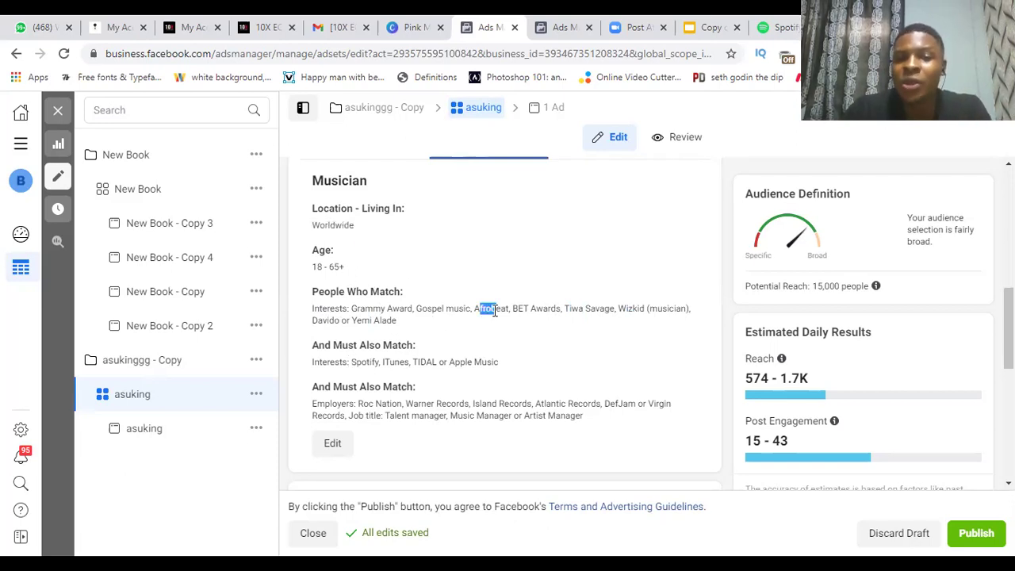
pyautogui.moveTo(412, 353); pyautogui.dragTo(346, 361)
pyautogui.doubleClick(367, 361)
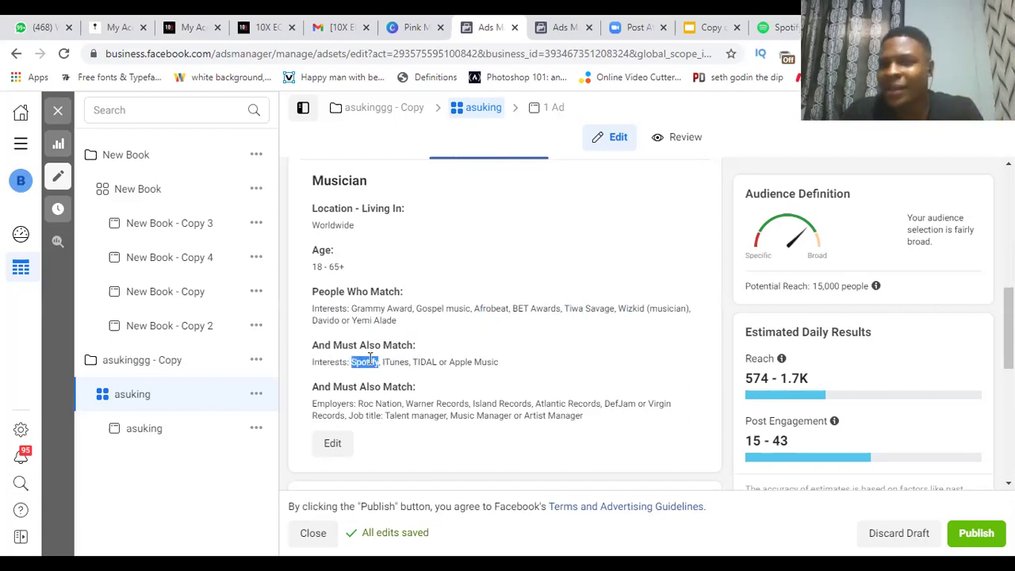
pyautogui.doubleClick(424, 362)
pyautogui.moveTo(449, 361); pyautogui.dragTo(484, 362)
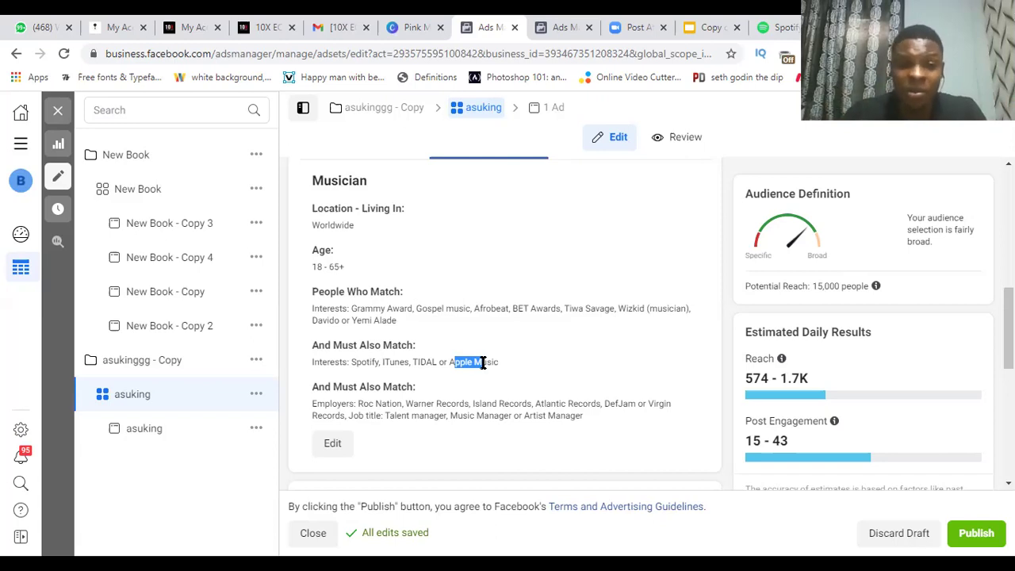
pyautogui.click(510, 362)
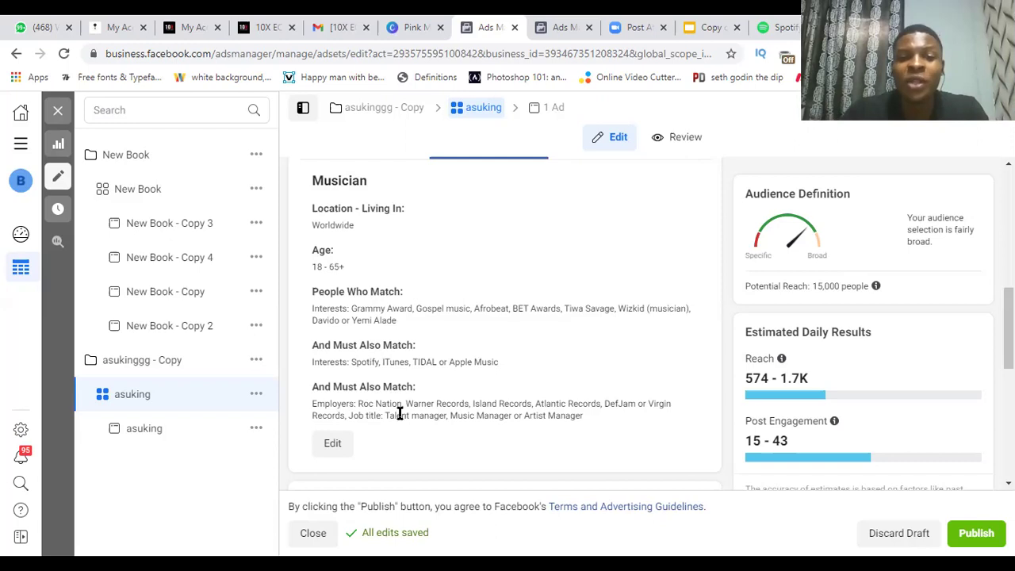
# Step: Examine the Musician audience's job title and employer criteria, including Roc Nation and Warner Records, and recheck the location
pyautogui.moveTo(387, 415); pyautogui.dragTo(535, 418)
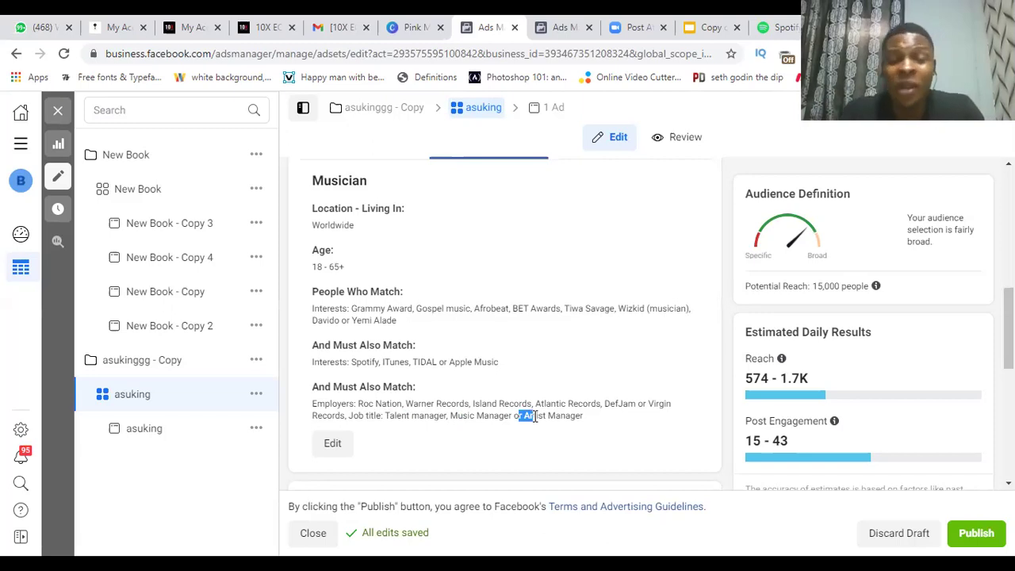
pyautogui.click(563, 398)
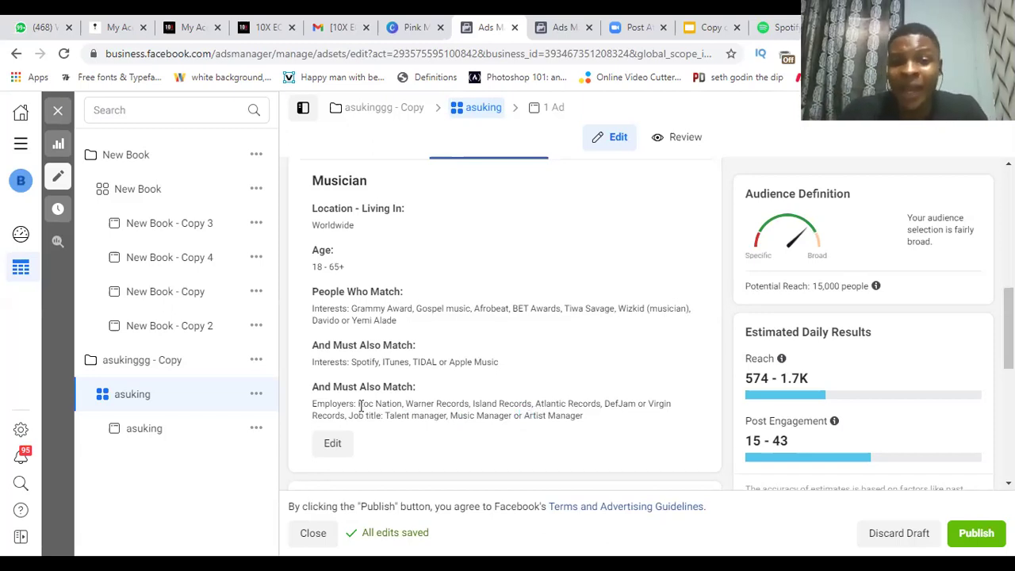
pyautogui.moveTo(358, 404); pyautogui.dragTo(402, 405)
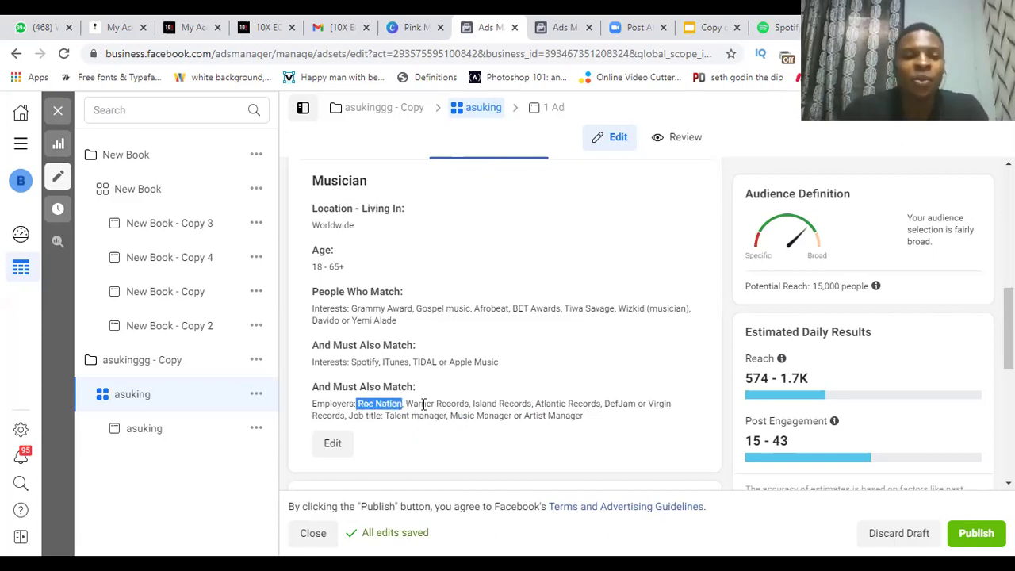
pyautogui.moveTo(418, 405); pyautogui.dragTo(436, 405)
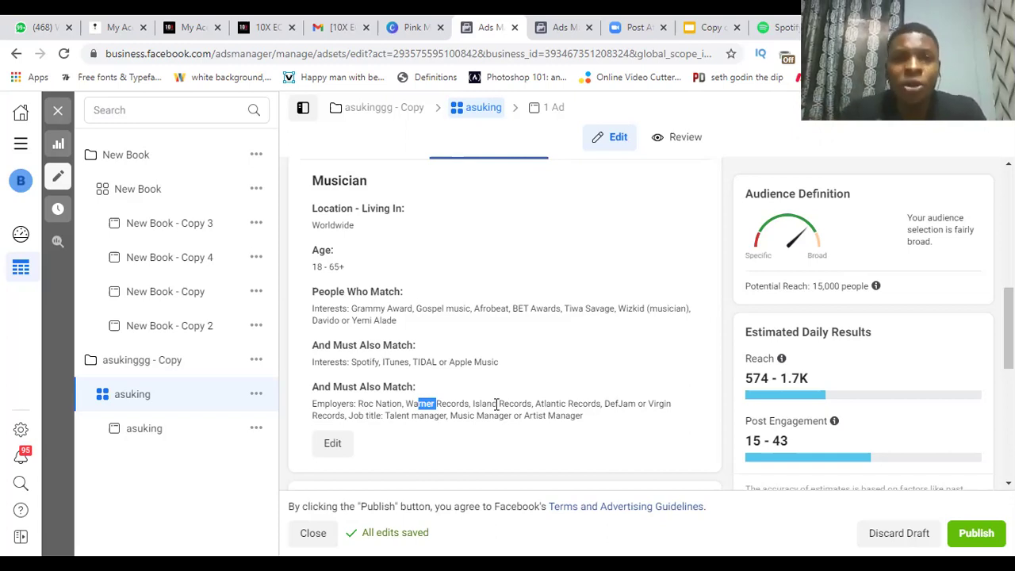
pyautogui.click(504, 311)
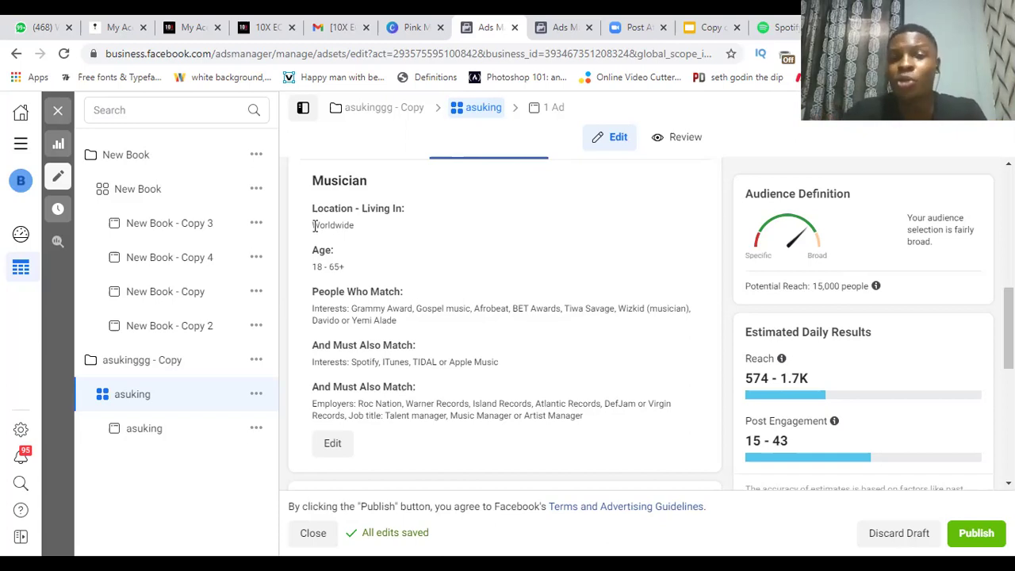
pyautogui.moveTo(312, 225); pyautogui.dragTo(333, 228)
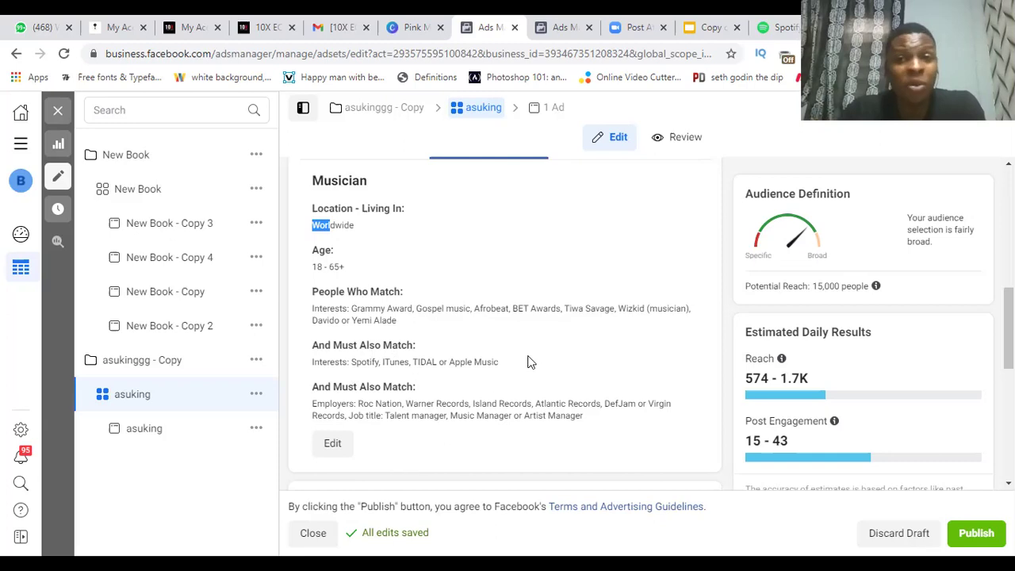
# Step: Switch back to the Google Slides workshop deck, present slide 15 about the work-with-us bonuses, and reveal its first image
pyautogui.click(684, 22)
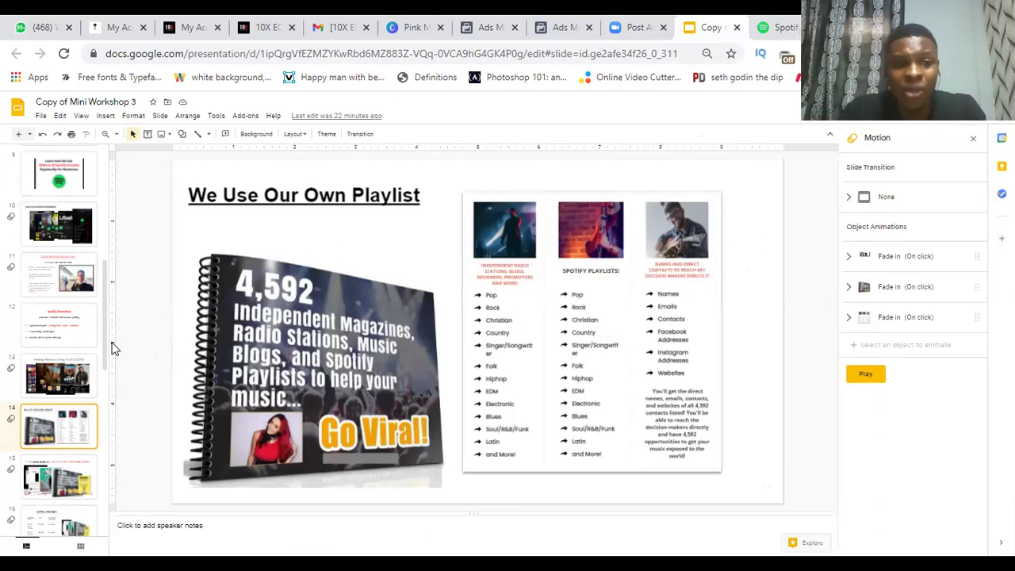
pyautogui.moveTo(104, 342); pyautogui.dragTo(103, 375)
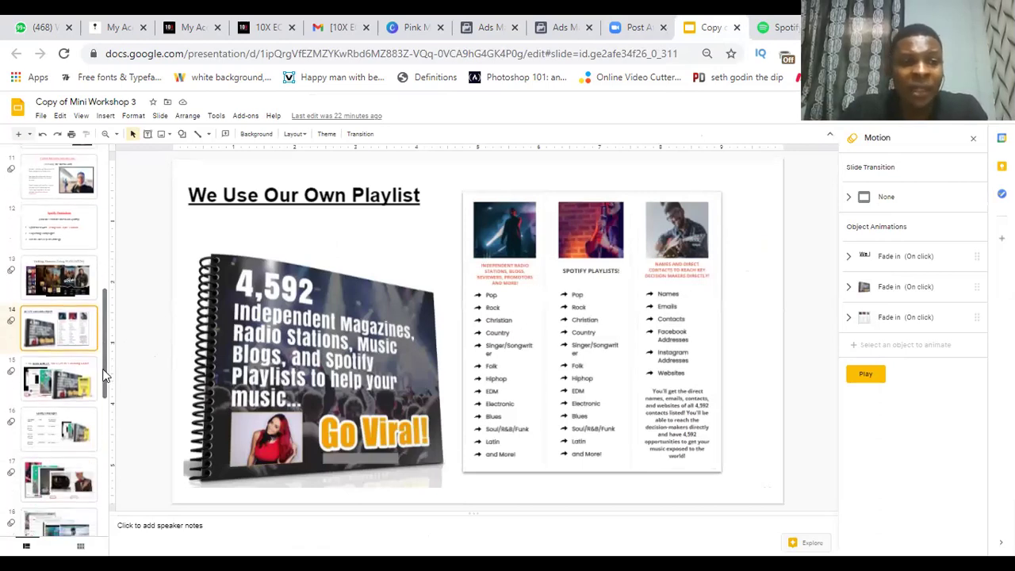
pyautogui.click(58, 366)
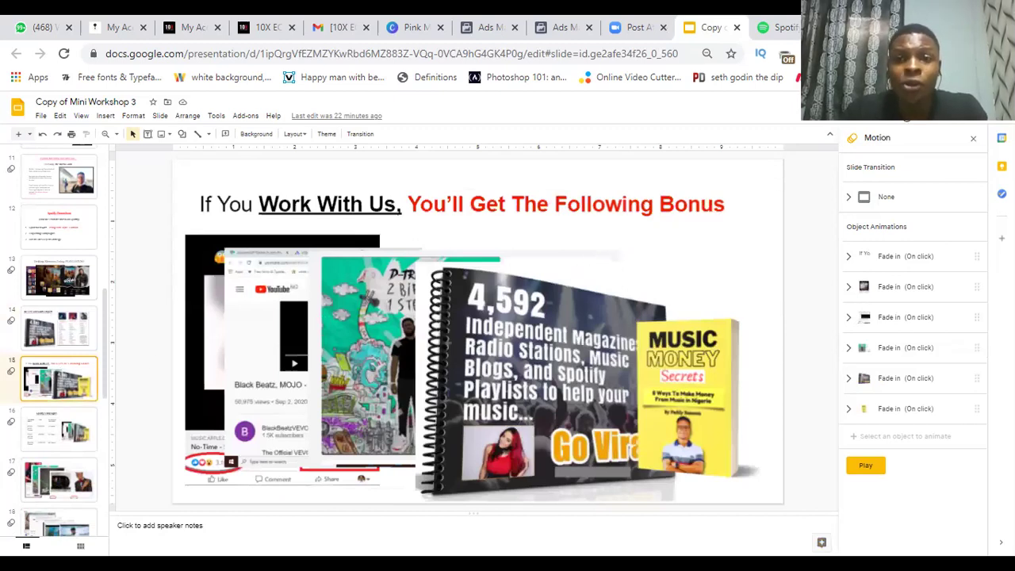
pyautogui.hotkey('ctrl', 'Return')
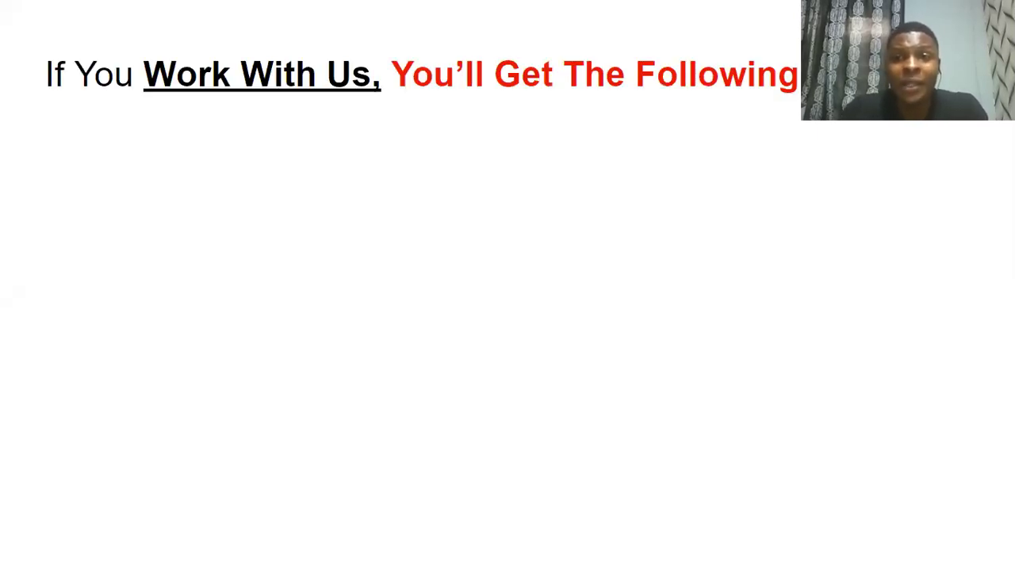
pyautogui.press('Right')
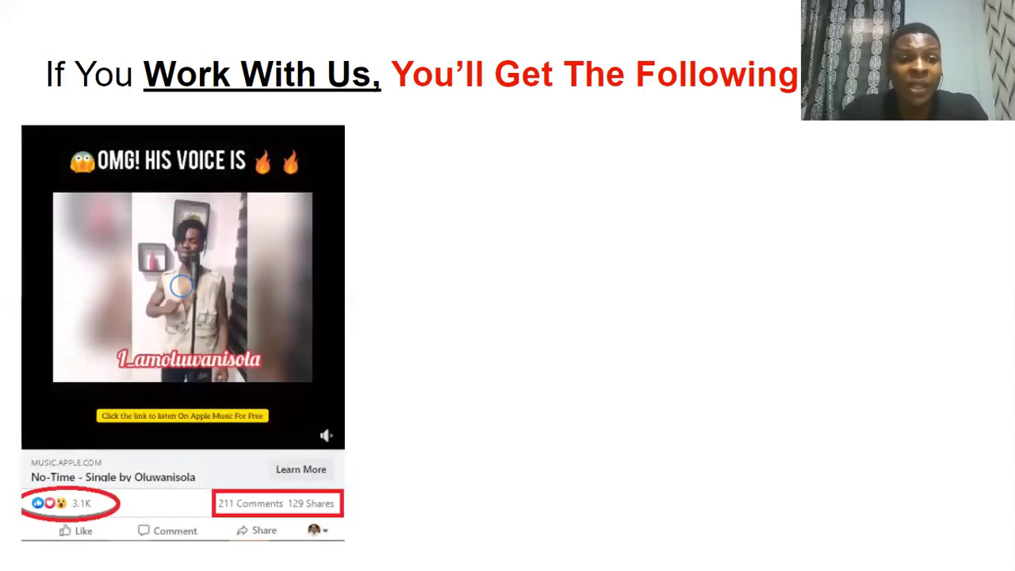